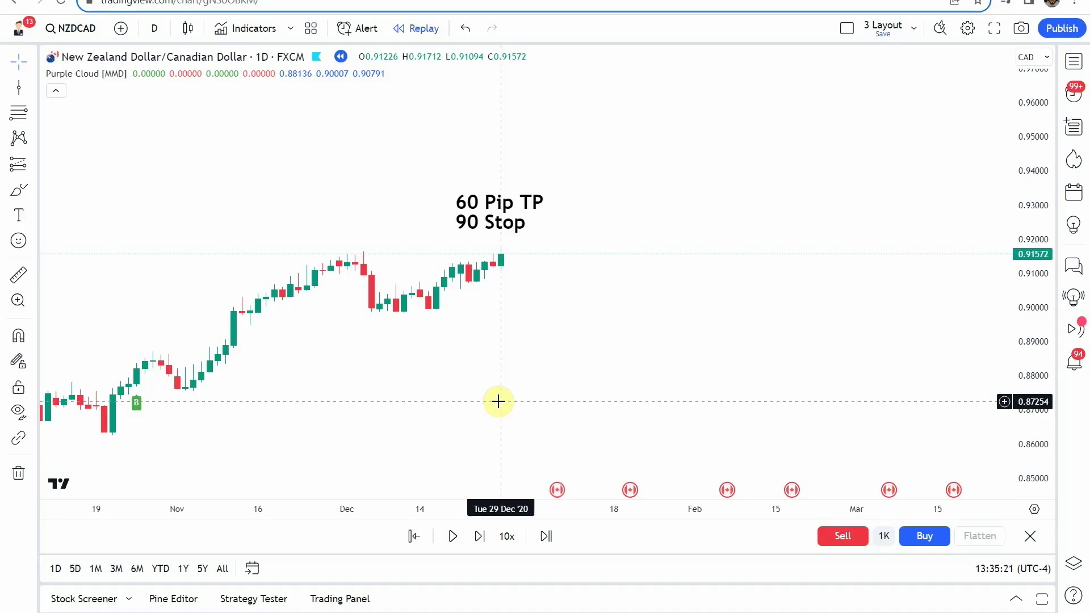
# - Switch to the Google Docs page to review the strategy and indicator test results, and return to the NZDCAD chart in TradingView
pyautogui.click(156, 0)
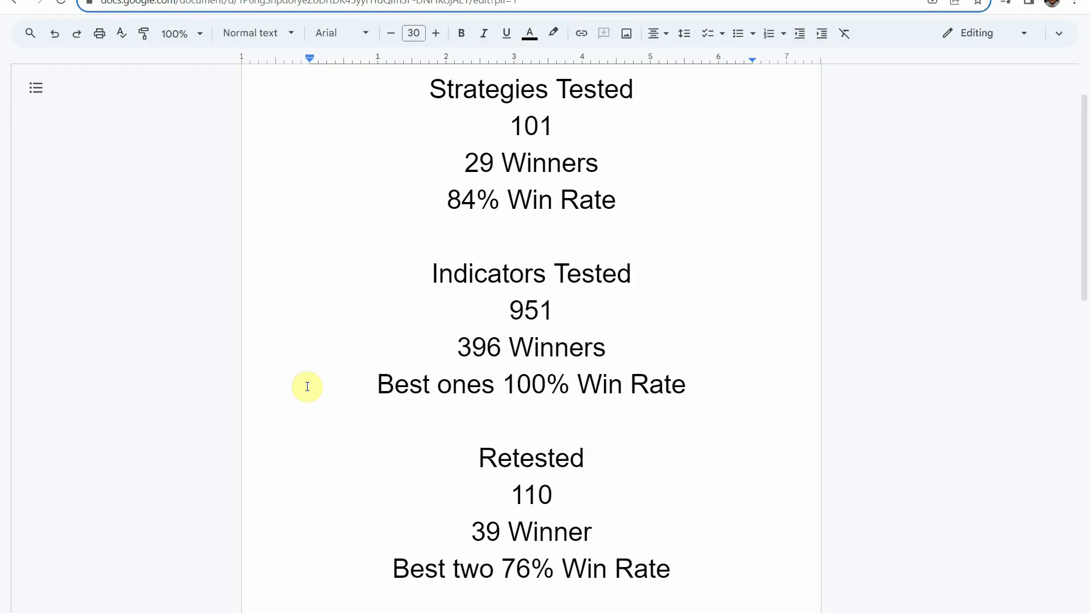
pyautogui.click(98, 6)
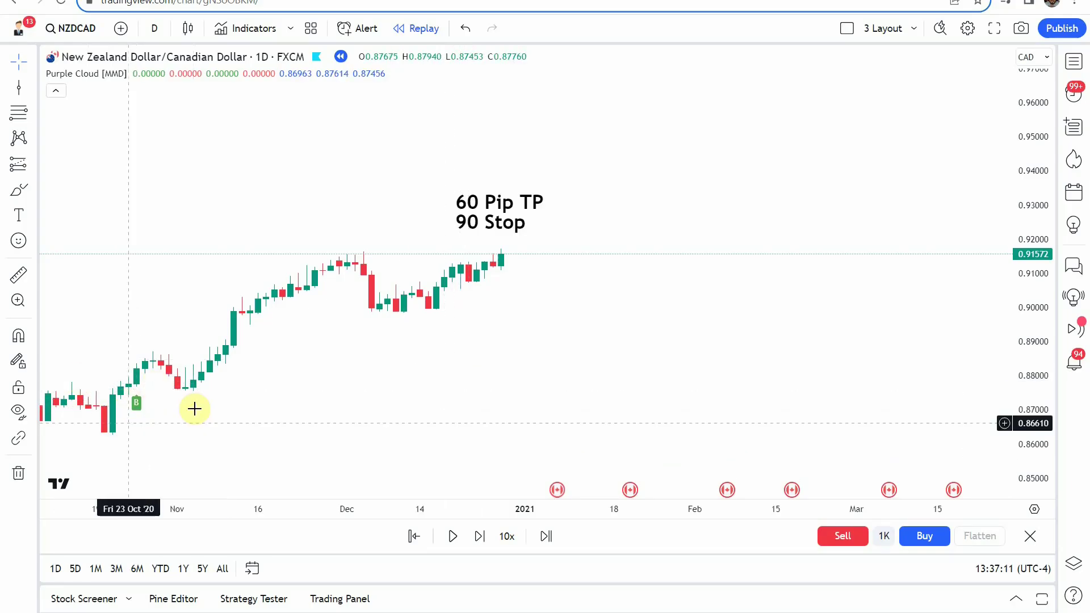
# - Examine the Purple Cloud buy and sell signals on the daily NZDCAD chart from October 2020 back to April 2020
pyautogui.moveTo(117, 409); pyautogui.dragTo(708, 375)
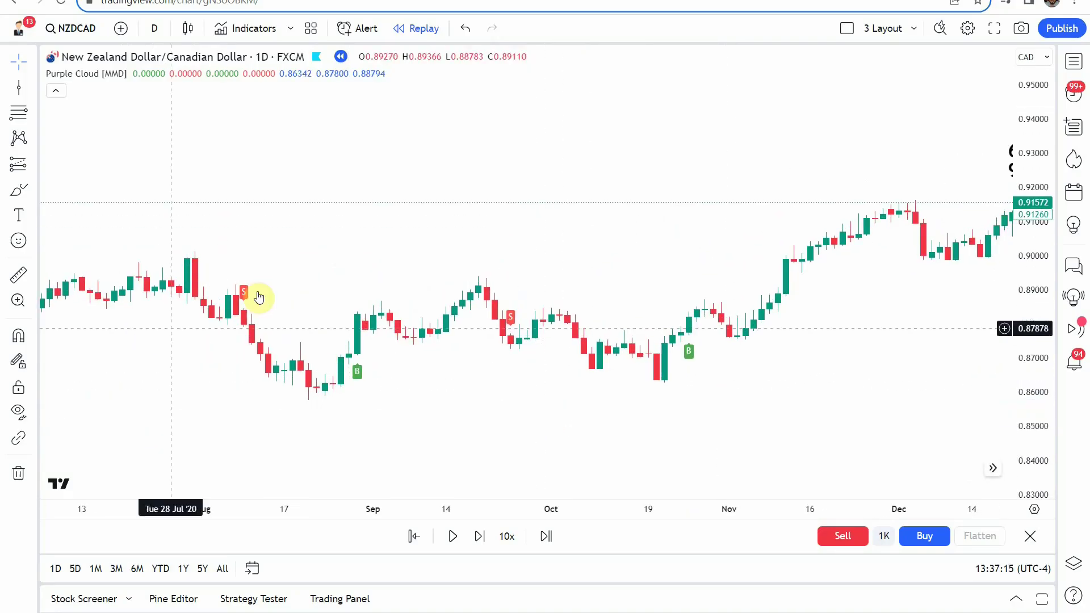
pyautogui.moveTo(435, 394)
pyautogui.mouseDown()
pyautogui.moveTo(669, 389)
pyautogui.moveTo(642, 399)
pyautogui.moveTo(346, 390)
pyautogui.moveTo(312, 401)
pyautogui.moveTo(523, 390)
pyautogui.mouseUp()
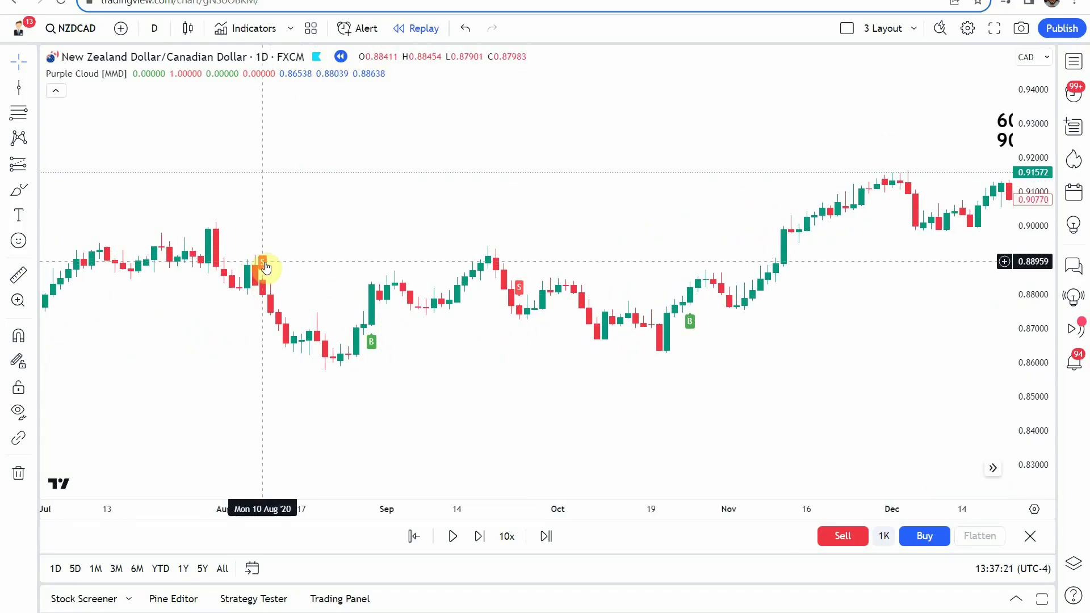
pyautogui.moveTo(543, 386)
pyautogui.mouseDown()
pyautogui.moveTo(471, 398)
pyautogui.moveTo(562, 378)
pyautogui.mouseUp()
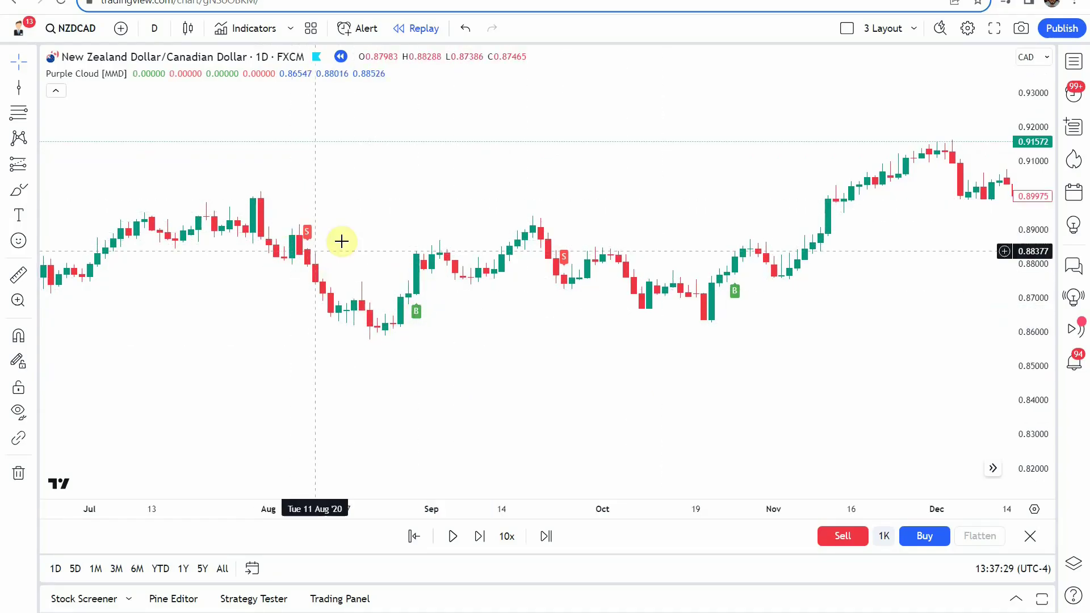
pyautogui.moveTo(299, 243); pyautogui.dragTo(532, 341)
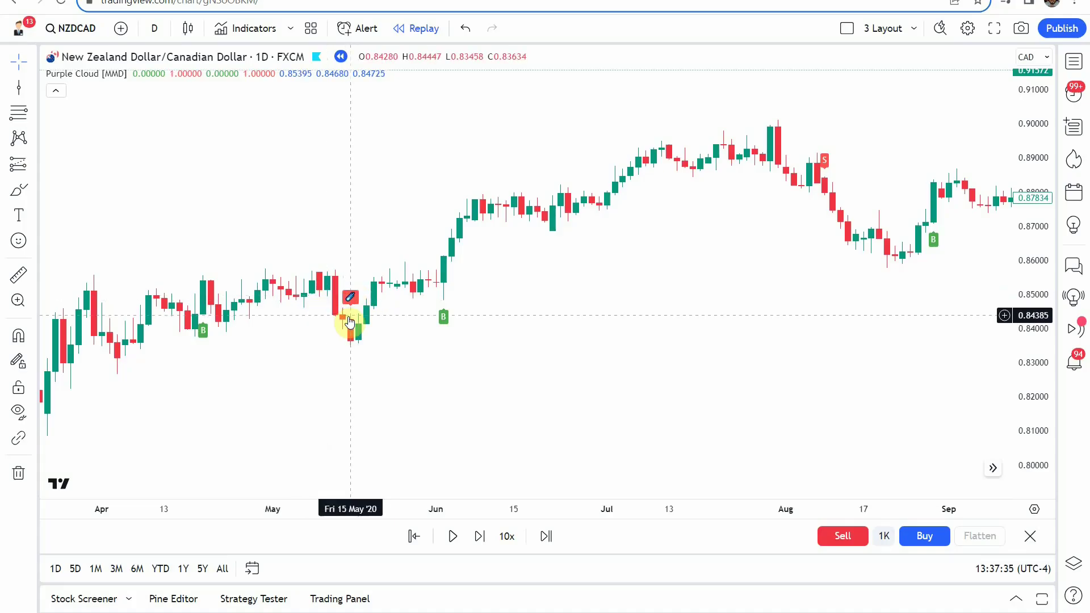
pyautogui.scroll(2, 483, 363)
pyautogui.moveTo(447, 355); pyautogui.dragTo(512, 346)
pyautogui.scroll(-2, 702, 358)
pyautogui.moveTo(752, 353); pyautogui.dragTo(864, 356)
pyautogui.scroll(3, 673, 354)
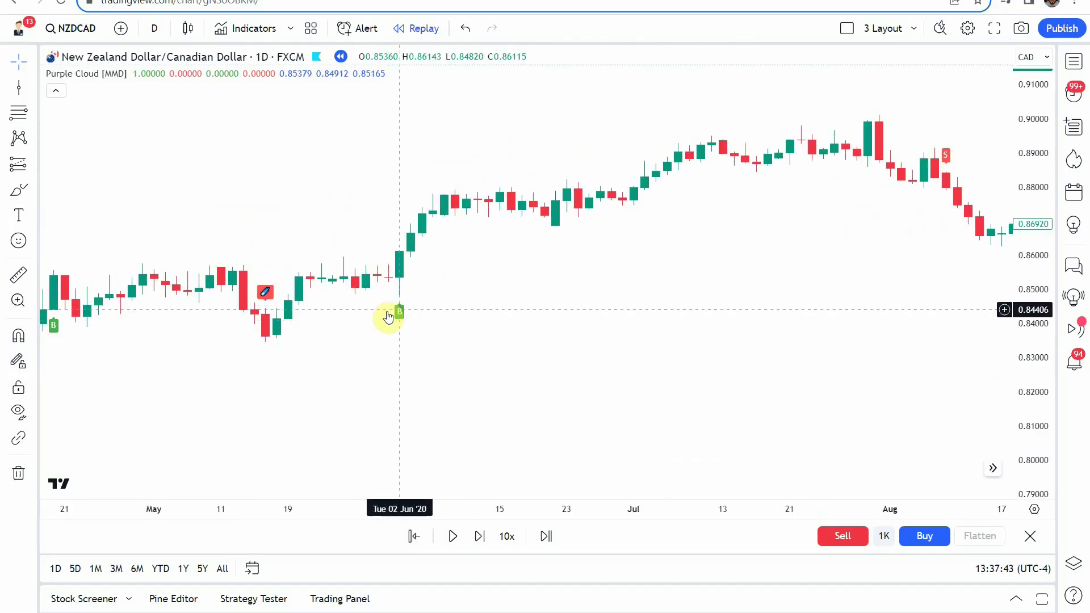
# - Examine the earlier Purple Cloud signals from spring 2020 back to October 2018
pyautogui.moveTo(155, 390); pyautogui.dragTo(901, 367)
pyautogui.scroll(-4, 266, 346)
pyautogui.moveTo(193, 360); pyautogui.dragTo(789, 273)
pyautogui.moveTo(465, 313); pyautogui.dragTo(742, 382)
pyautogui.moveTo(523, 380); pyautogui.dragTo(969, 336)
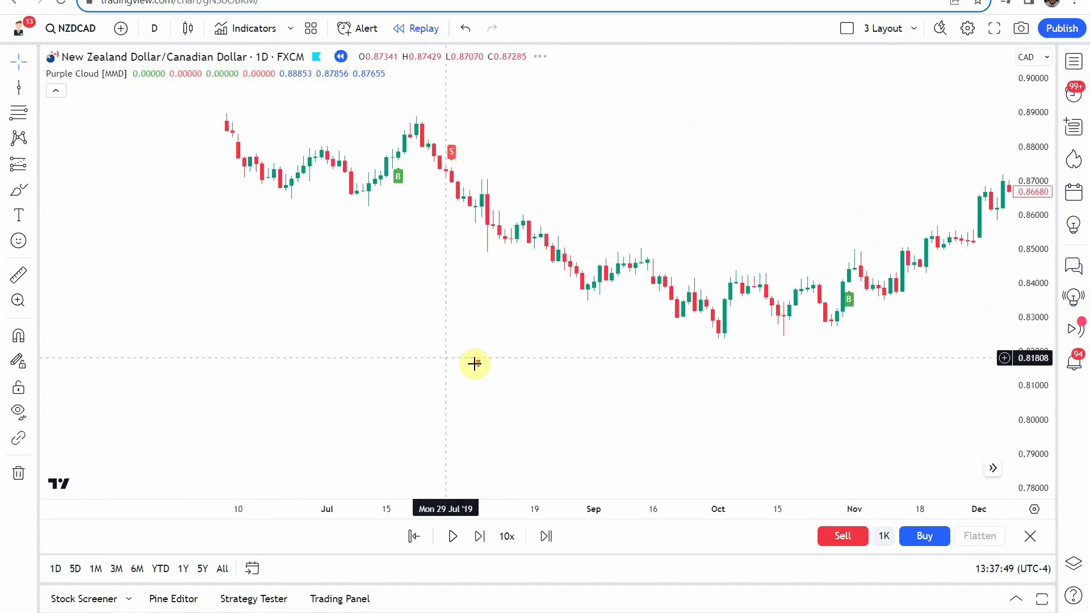
pyautogui.moveTo(475, 363); pyautogui.dragTo(766, 368)
pyautogui.moveTo(202, 255); pyautogui.dragTo(760, 356)
pyautogui.moveTo(432, 332); pyautogui.dragTo(774, 220)
pyautogui.scroll(4, 438, 339)
pyautogui.moveTo(424, 363); pyautogui.dragTo(539, 380)
pyautogui.scroll(4, 486, 368)
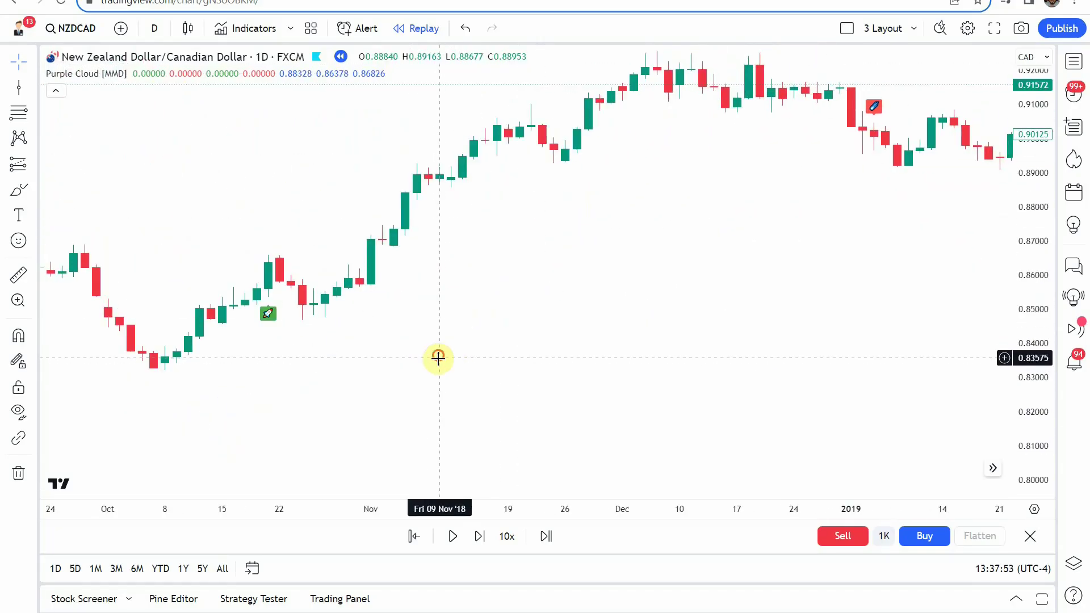
# - Inspect the strong buy signal of 19 October 2018 and the strong sell signal of early January 2019
pyautogui.moveTo(439, 358); pyautogui.dragTo(635, 360)
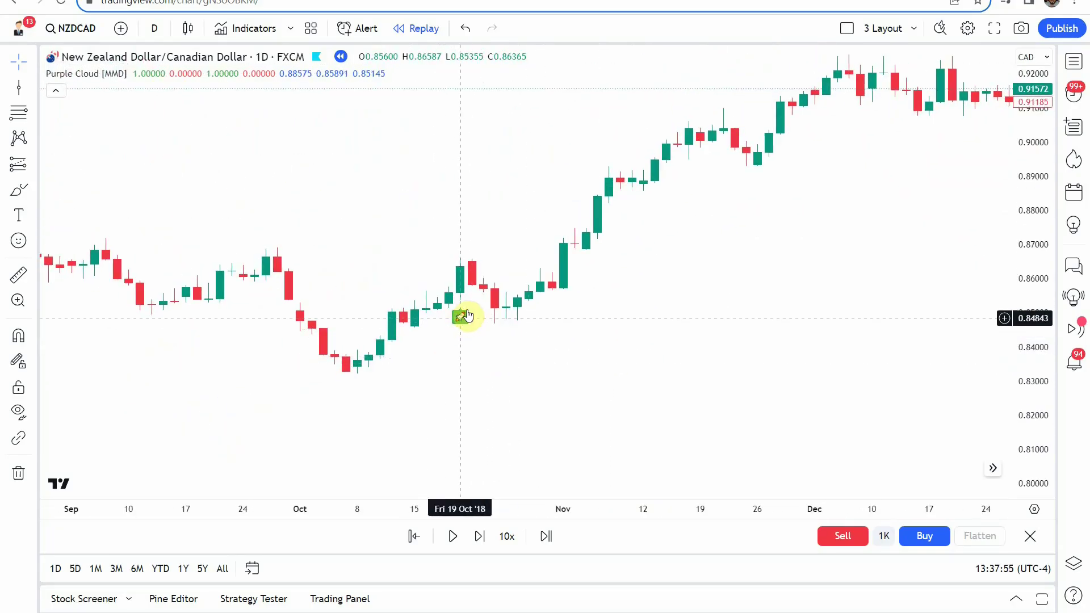
pyautogui.scroll(3, 448, 333)
pyautogui.moveTo(441, 356); pyautogui.dragTo(522, 351)
pyautogui.moveTo(910, 354); pyautogui.dragTo(770, 380)
pyautogui.hscroll(6, 900, 357)
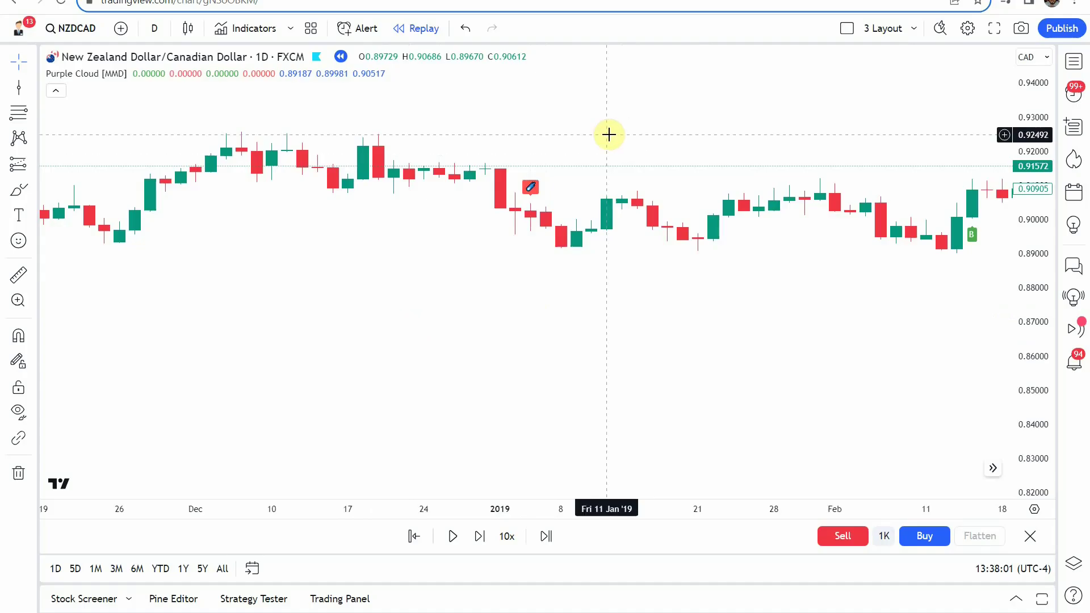
# - Review the normal and strong signals forward from February 2019 to the buy signal of 2 June 2020
pyautogui.scroll(-3, 916, 292)
pyautogui.moveTo(951, 295); pyautogui.dragTo(568, 286)
pyautogui.moveTo(974, 295); pyautogui.dragTo(325, 280)
pyautogui.moveTo(973, 309); pyautogui.dragTo(339, 265)
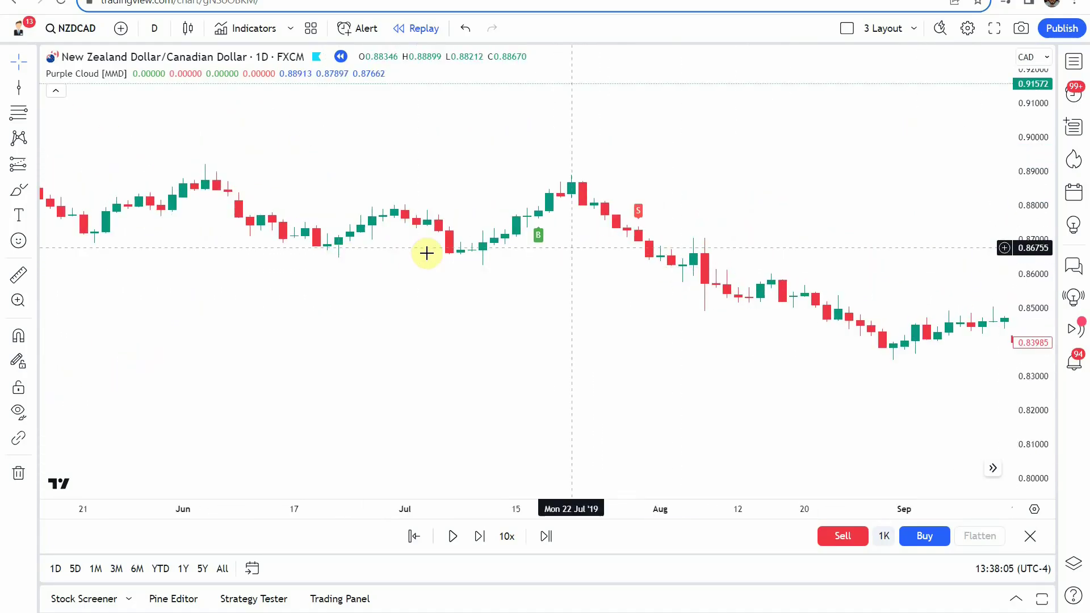
pyautogui.moveTo(789, 221); pyautogui.dragTo(105, 222)
pyautogui.moveTo(966, 249); pyautogui.dragTo(64, 205)
pyautogui.moveTo(777, 305); pyautogui.dragTo(333, 244)
pyautogui.moveTo(679, 383); pyautogui.dragTo(317, 380)
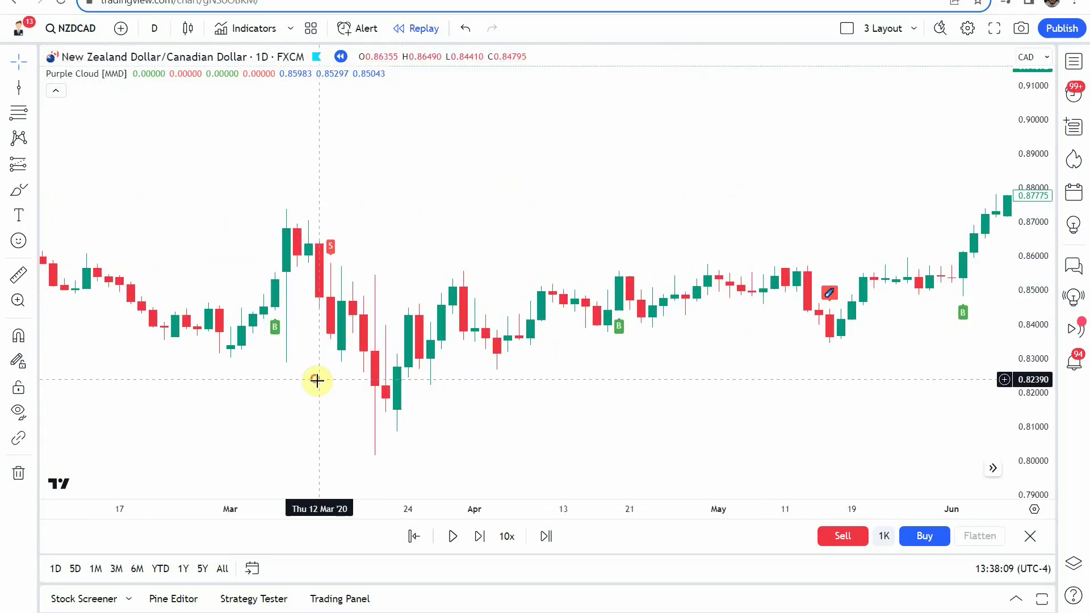
pyautogui.moveTo(815, 389); pyautogui.dragTo(353, 389)
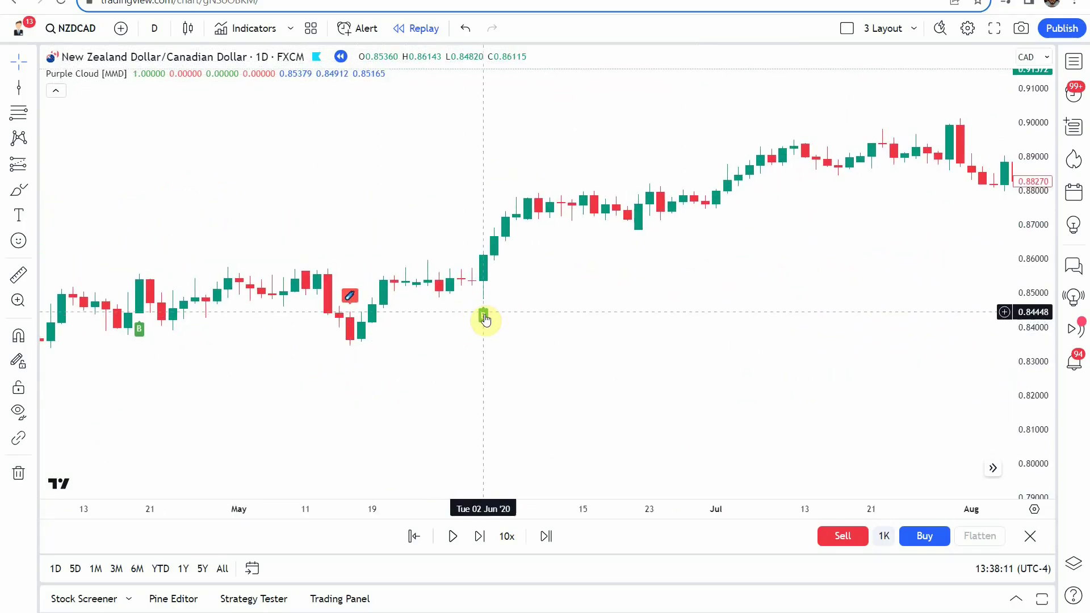
pyautogui.moveTo(456, 351)
pyautogui.mouseDown()
pyautogui.moveTo(541, 321)
pyautogui.moveTo(442, 347)
pyautogui.moveTo(440, 339)
pyautogui.mouseUp()
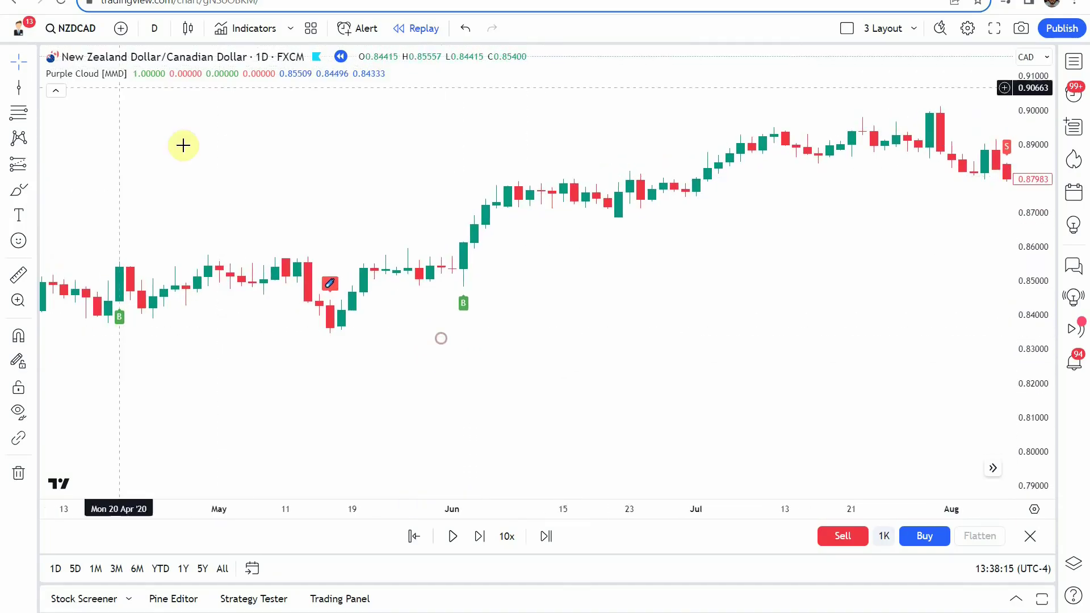
# - In the Purple Cloud [MMD] style settings, toggle the Strong BUY and BUY markers off and on again
pyautogui.doubleClick(99, 77)
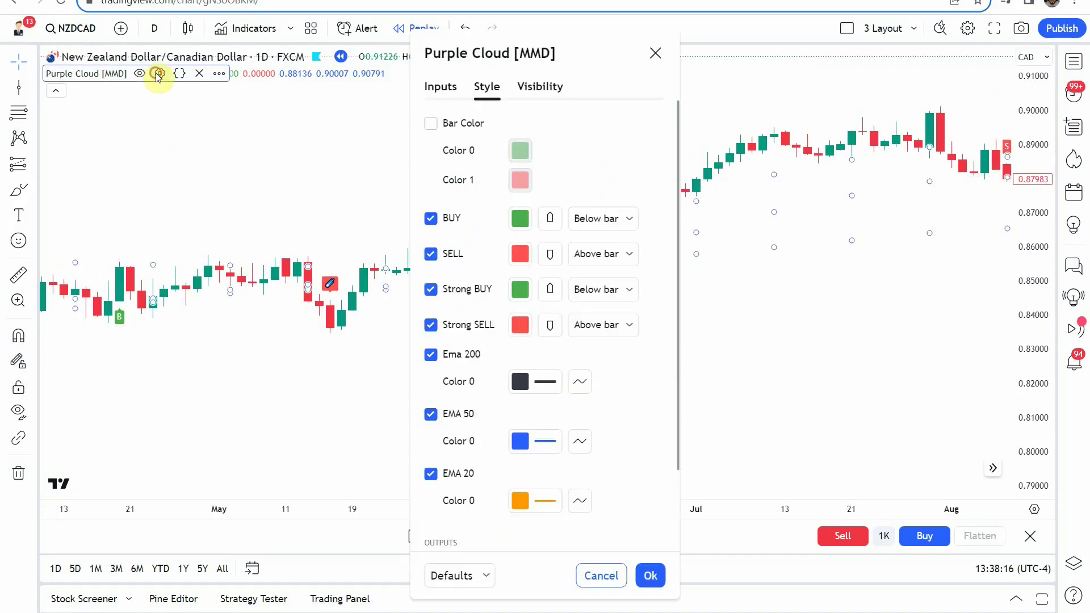
pyautogui.click(430, 291)
pyautogui.click(431, 292)
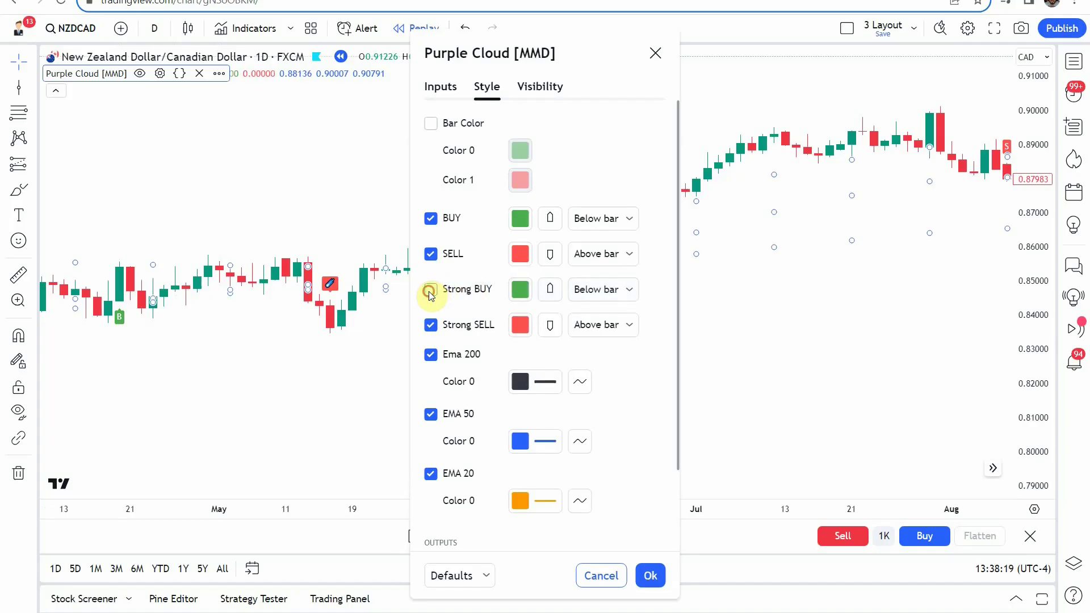
pyautogui.click(430, 219)
pyautogui.click(430, 219)
pyautogui.click(335, 369)
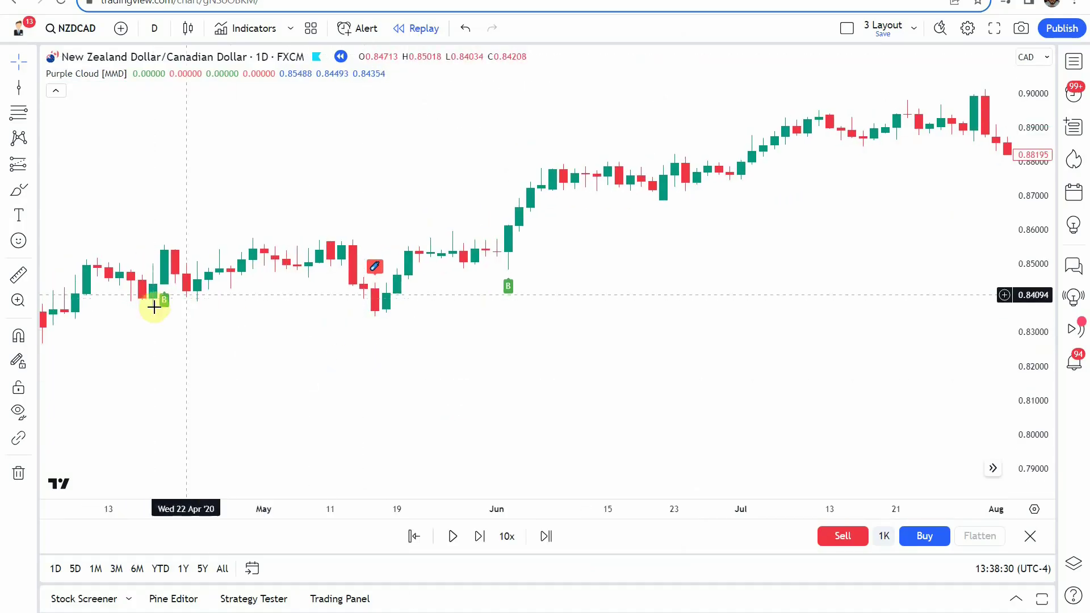
# - Bring the chart back to the last replayed bar of December 2020 and compress its price scale slightly
pyautogui.moveTo(590, 285); pyautogui.dragTo(239, 331)
pyautogui.moveTo(667, 348); pyautogui.dragTo(357, 352)
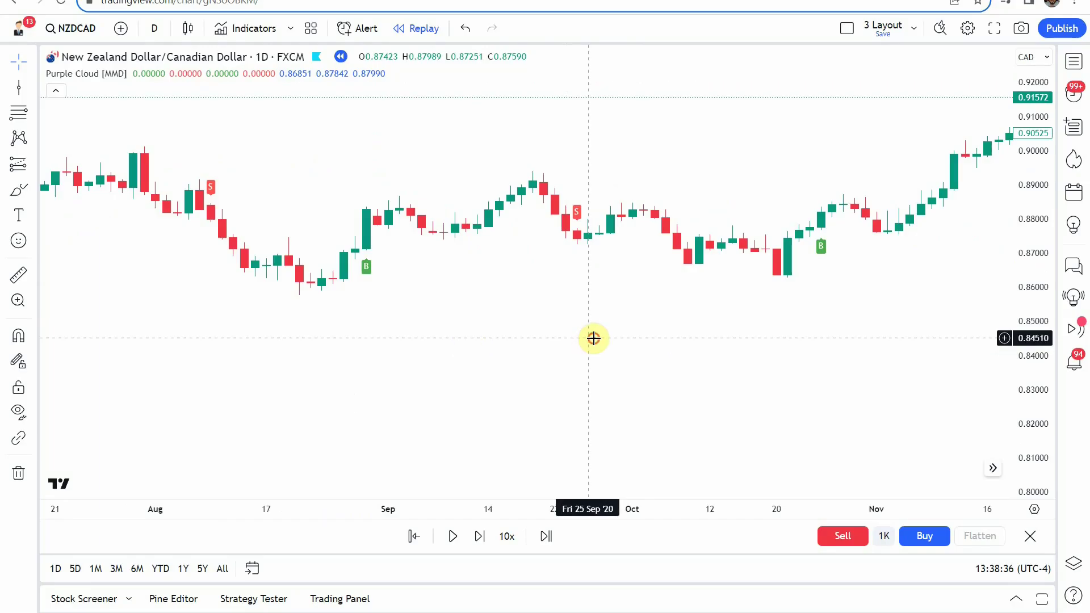
pyautogui.moveTo(591, 339); pyautogui.dragTo(229, 336)
pyautogui.moveTo(551, 275); pyautogui.dragTo(346, 320)
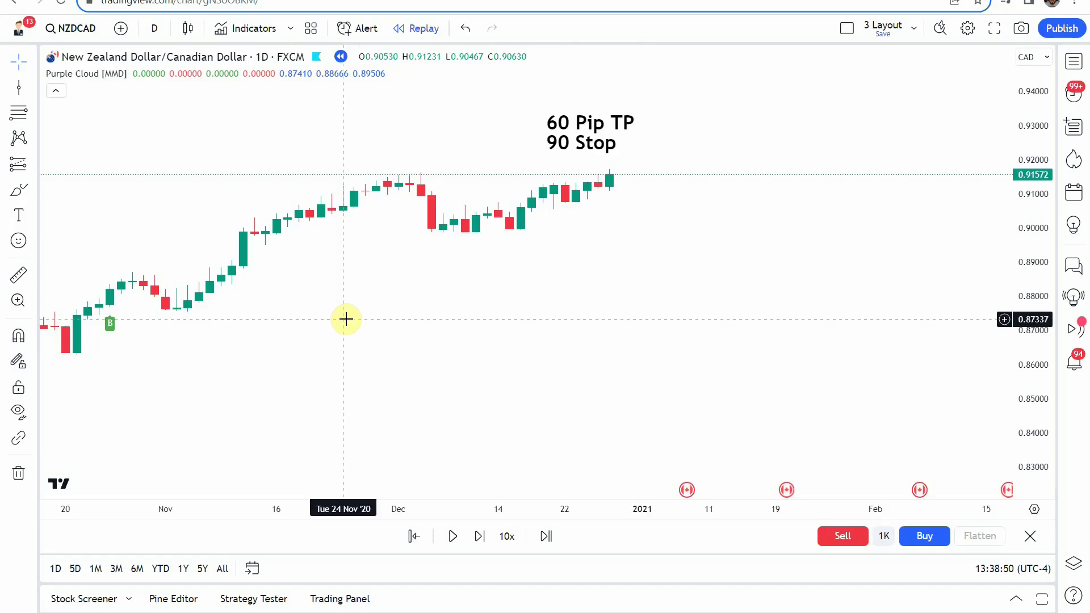
pyautogui.moveTo(625, 312); pyautogui.dragTo(589, 330)
pyautogui.moveTo(1026, 163); pyautogui.dragTo(1026, 212)
pyautogui.moveTo(855, 300); pyautogui.dragTo(815, 291)
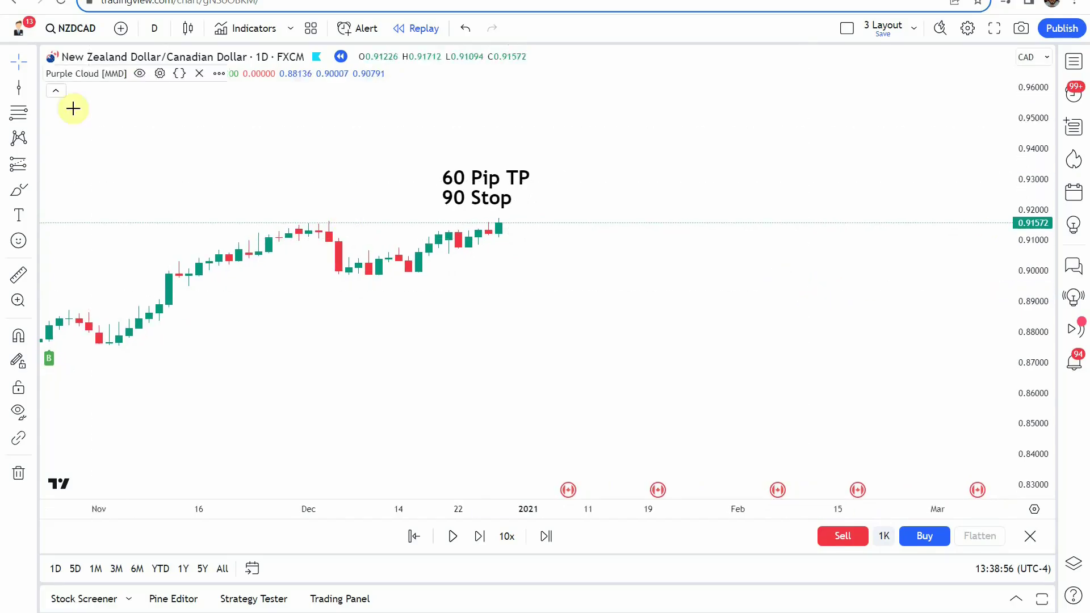
pyautogui.moveTo(483, 344)
pyautogui.mouseDown()
pyautogui.moveTo(422, 364)
pyautogui.moveTo(477, 362)
pyautogui.mouseUp()
pyautogui.moveTo(475, 311); pyautogui.dragTo(467, 323)
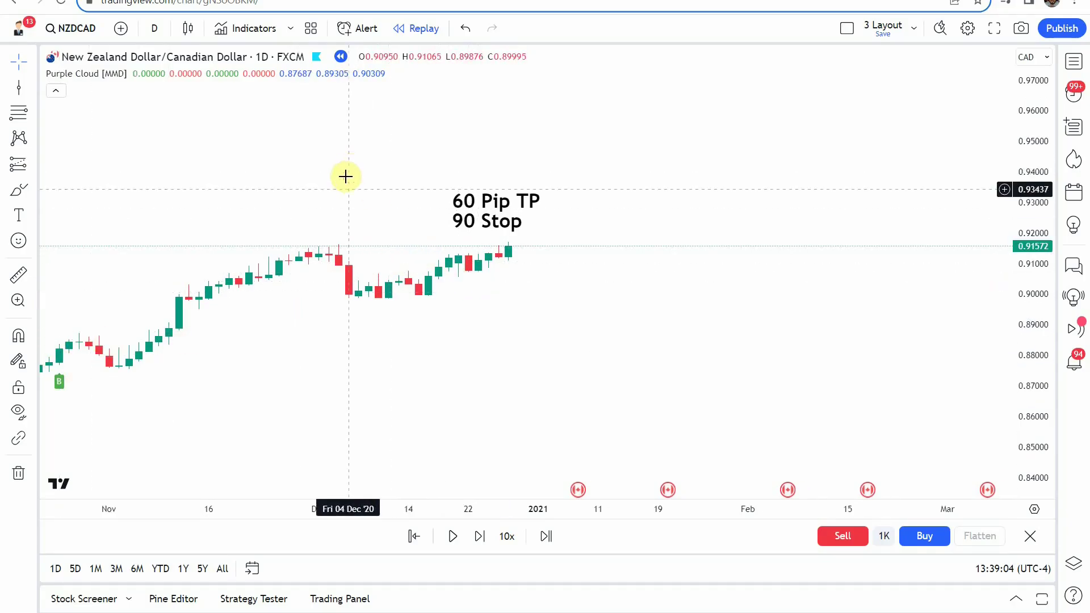
# - Run the bar replay into January 2021, cut it back to before the sell signal, and step forward to 18 January 2021
pyautogui.moveTo(580, 339); pyautogui.dragTo(576, 343)
pyautogui.click(453, 536)
pyautogui.click(454, 537)
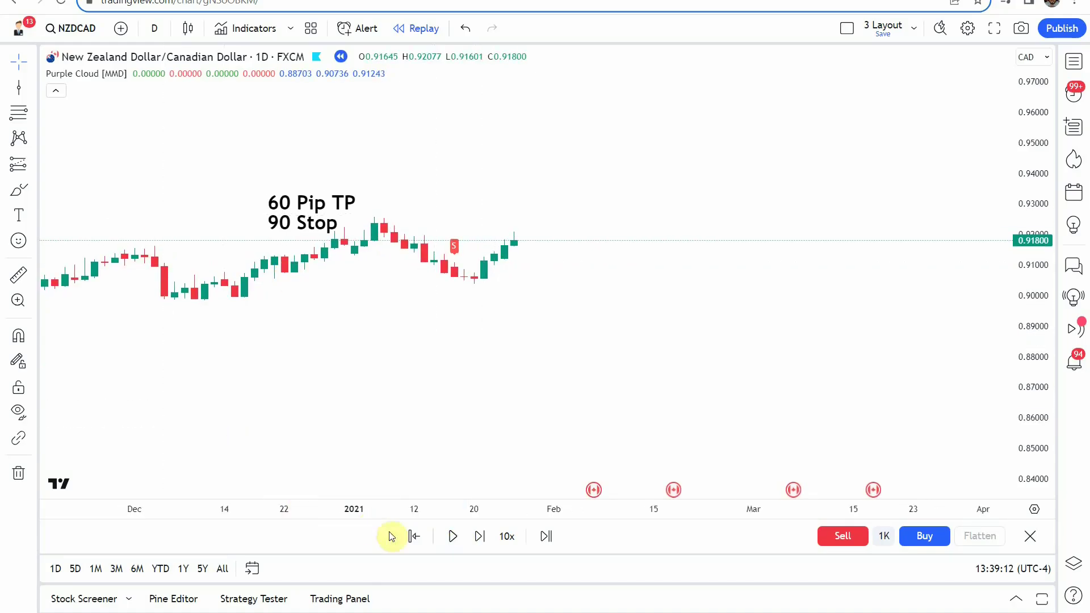
pyautogui.click(414, 537)
pyautogui.click(430, 373)
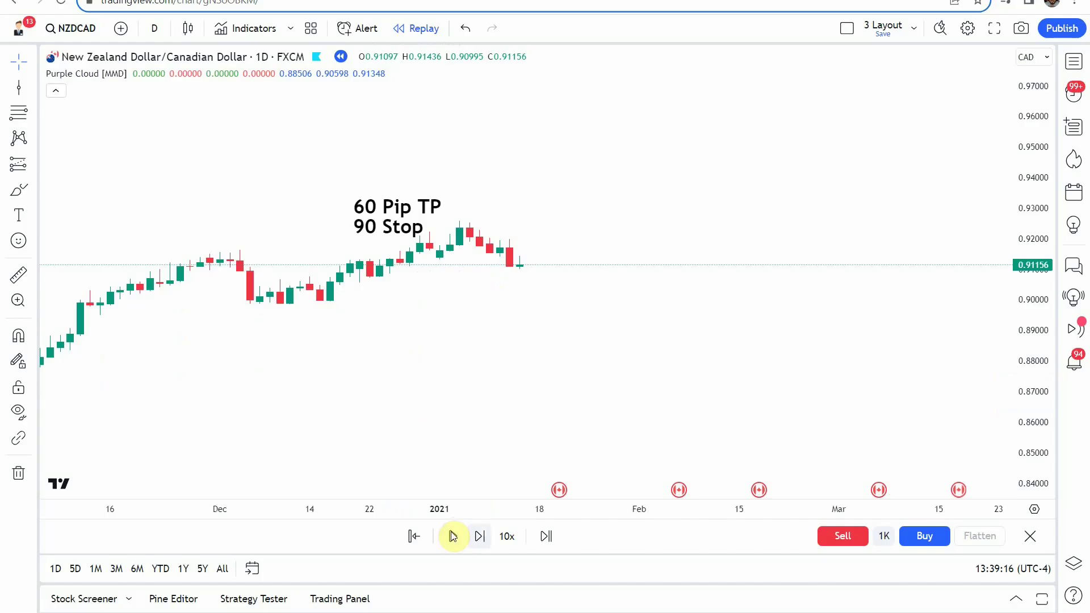
pyautogui.click(479, 536)
pyautogui.click(479, 536)
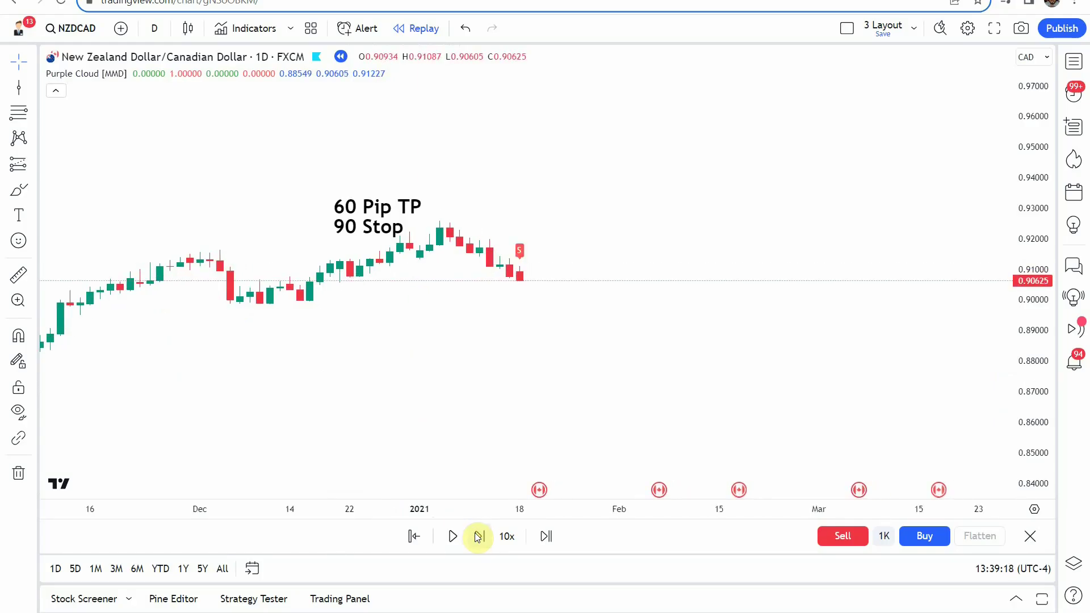
# - Mark the sell signal bar of 18 January 2021 with a vertical line
pyautogui.click(18, 87)
pyautogui.click(509, 346)
pyautogui.click(504, 339)
pyautogui.moveTo(509, 337); pyautogui.dragTo(429, 352)
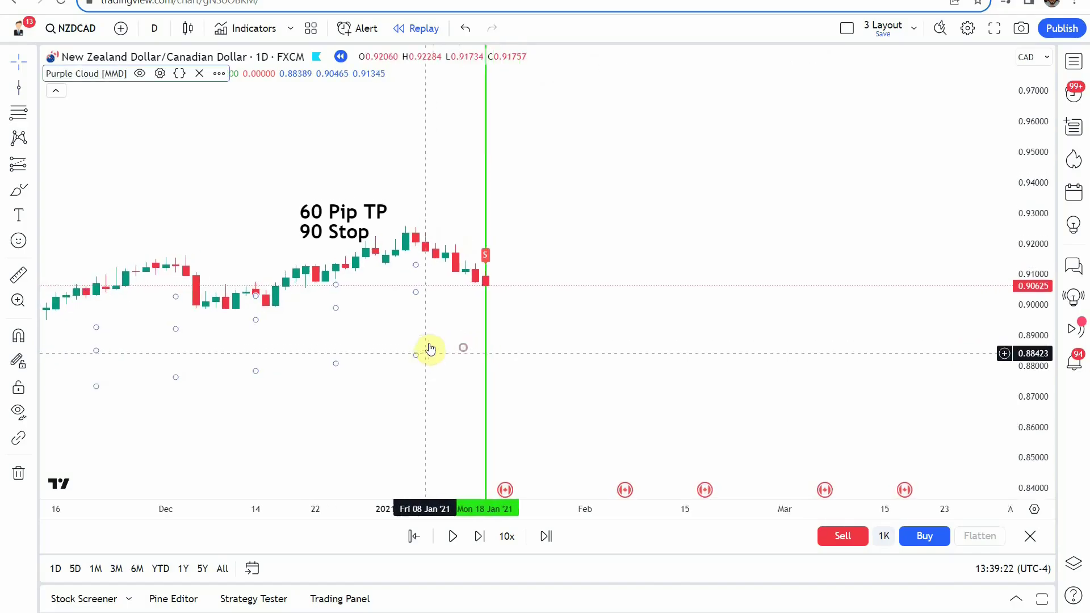
# - Advance the replay to early February 2021 and recolour the vertical line at the sell signal red
pyautogui.click(453, 539)
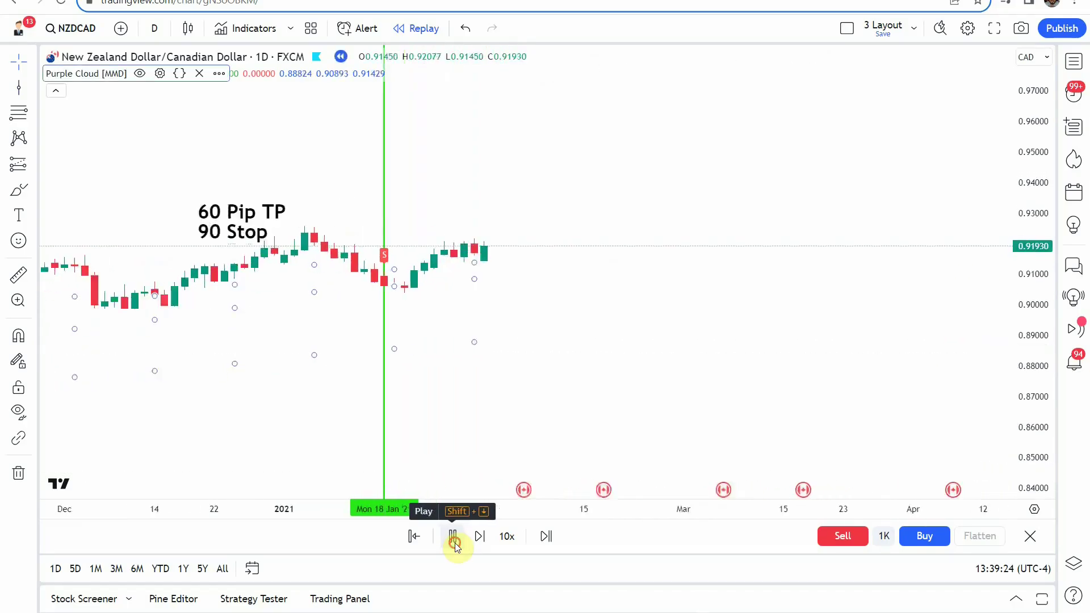
pyautogui.click(453, 539)
pyautogui.click(428, 359)
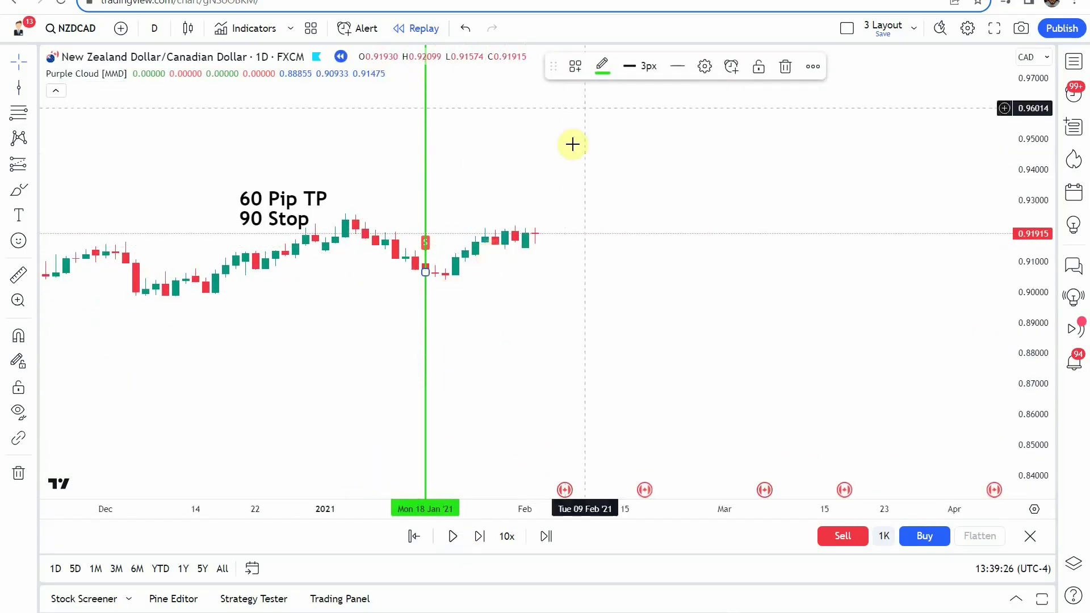
pyautogui.click(603, 66)
pyautogui.click(619, 245)
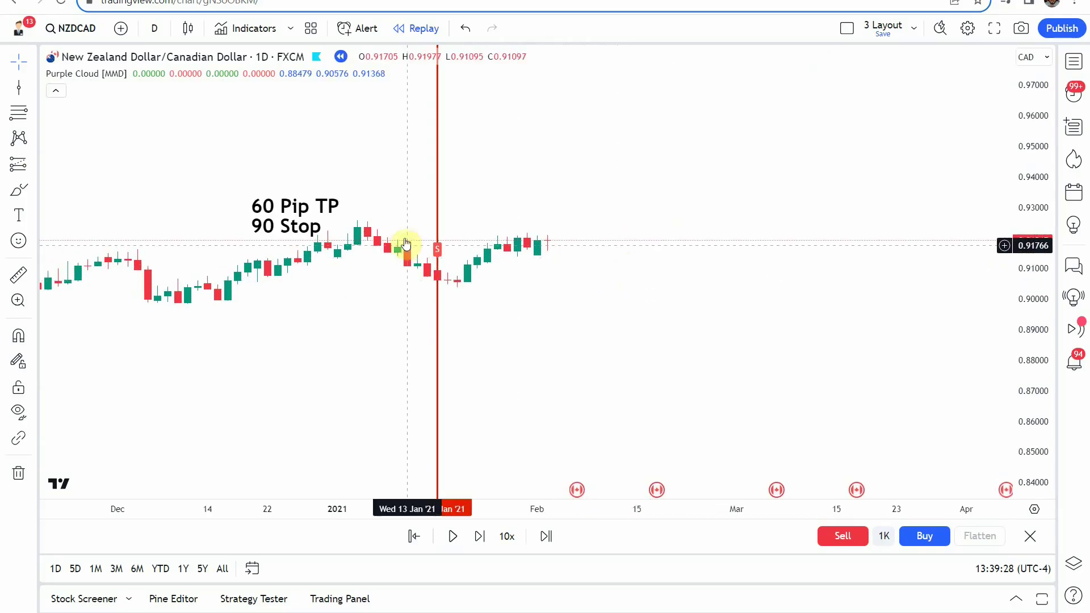
# - Measure the price distance from the sell signal bar's close up to the high of the following rise
pyautogui.click(18, 275)
pyautogui.click(356, 278)
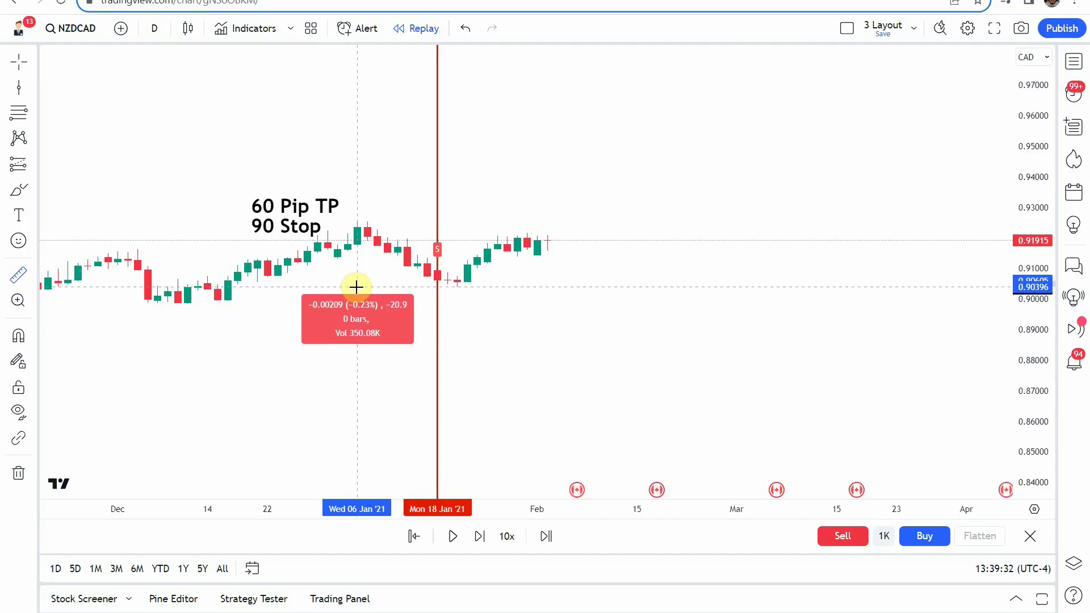
pyautogui.click(392, 235)
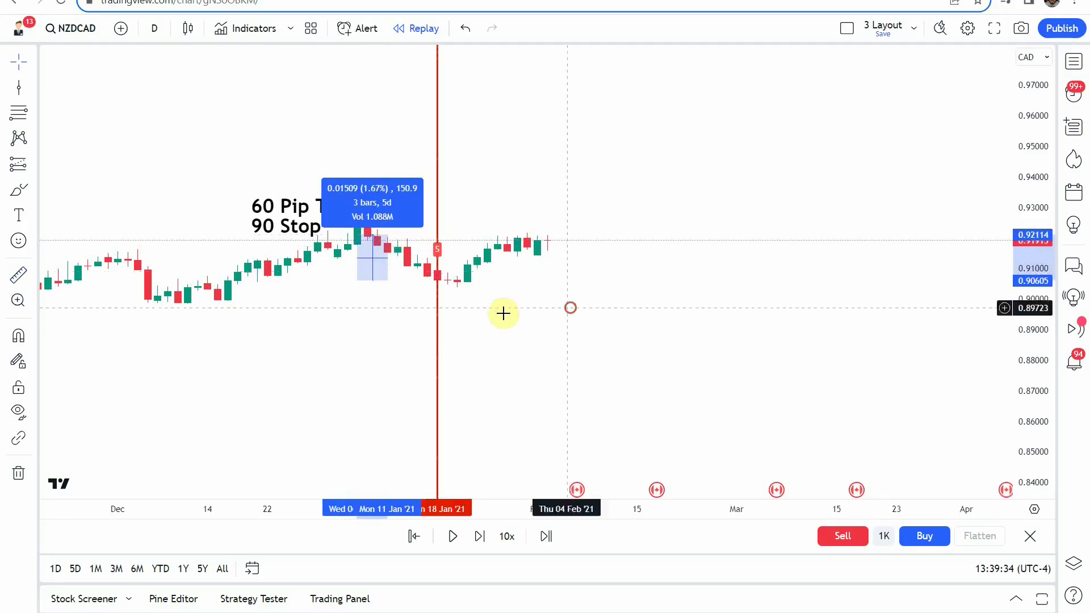
pyautogui.click(502, 311)
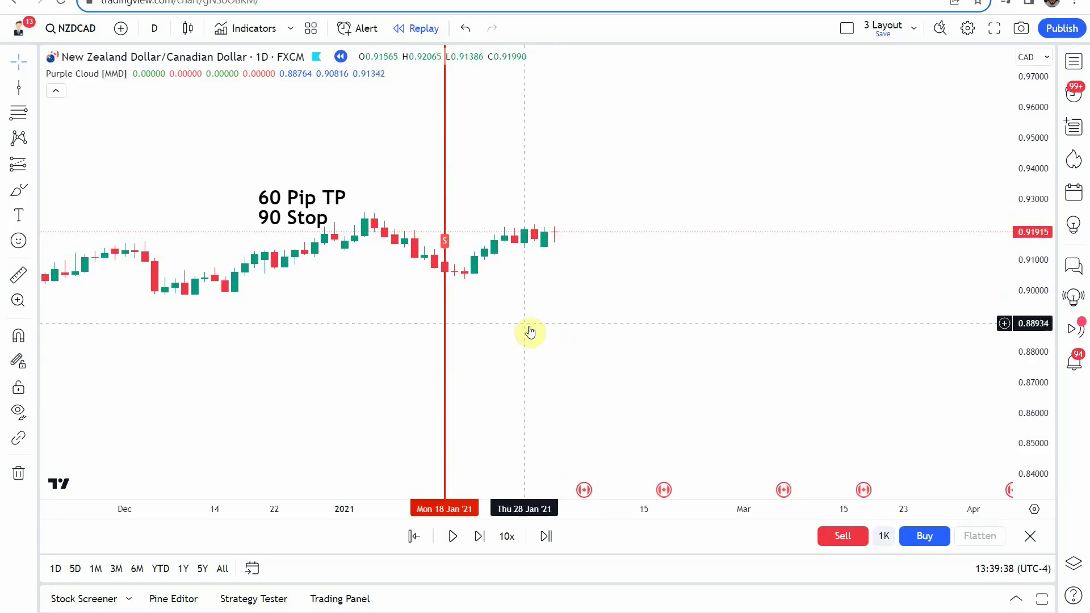
# - Advance the bar replay past the next strong buy signal to mid-February 2021
pyautogui.moveTo(526, 310); pyautogui.dragTo(476, 318)
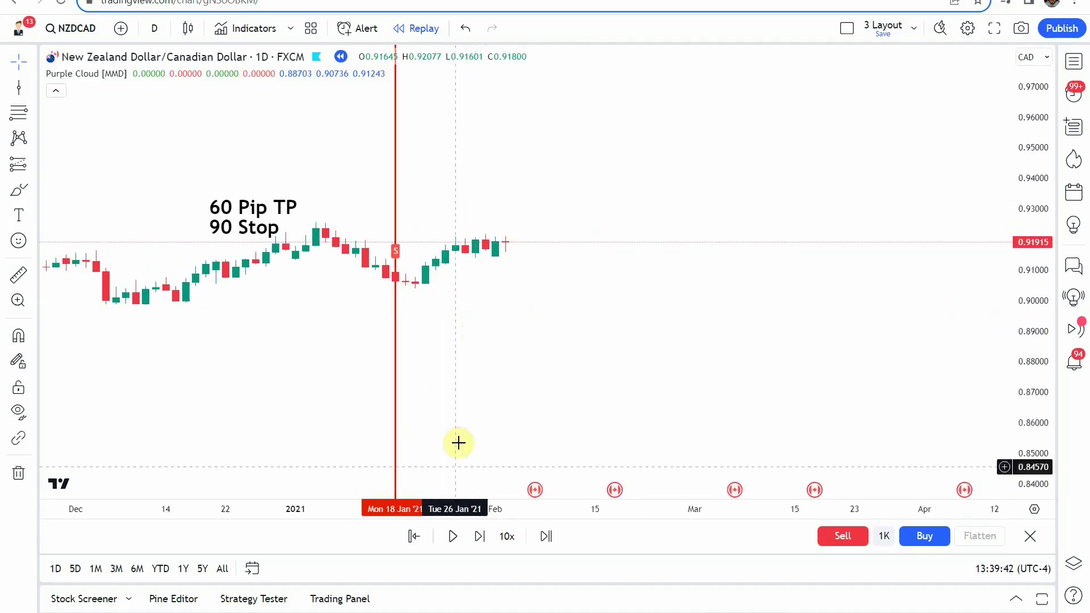
pyautogui.click(452, 536)
pyautogui.click(452, 536)
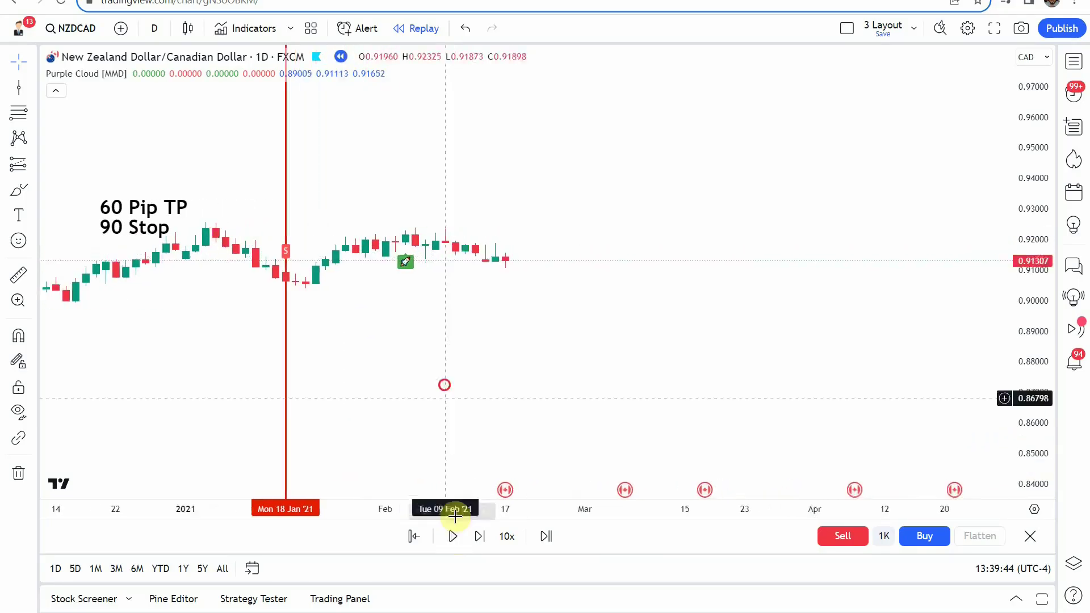
# - Mark the strong buy signal of 3 February 2021 with a vertical line
pyautogui.moveTo(443, 382); pyautogui.dragTo(491, 380)
pyautogui.click(452, 292)
pyautogui.moveTo(425, 309)
pyautogui.mouseDown()
pyautogui.moveTo(392, 316)
pyautogui.moveTo(400, 336)
pyautogui.mouseUp()
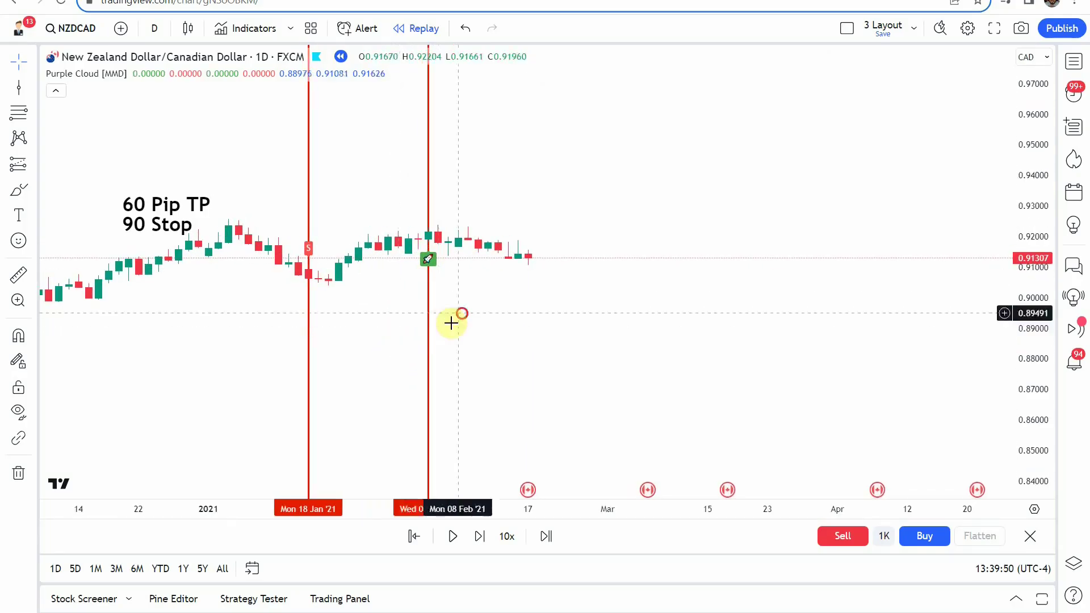
pyautogui.moveTo(462, 313); pyautogui.dragTo(468, 324)
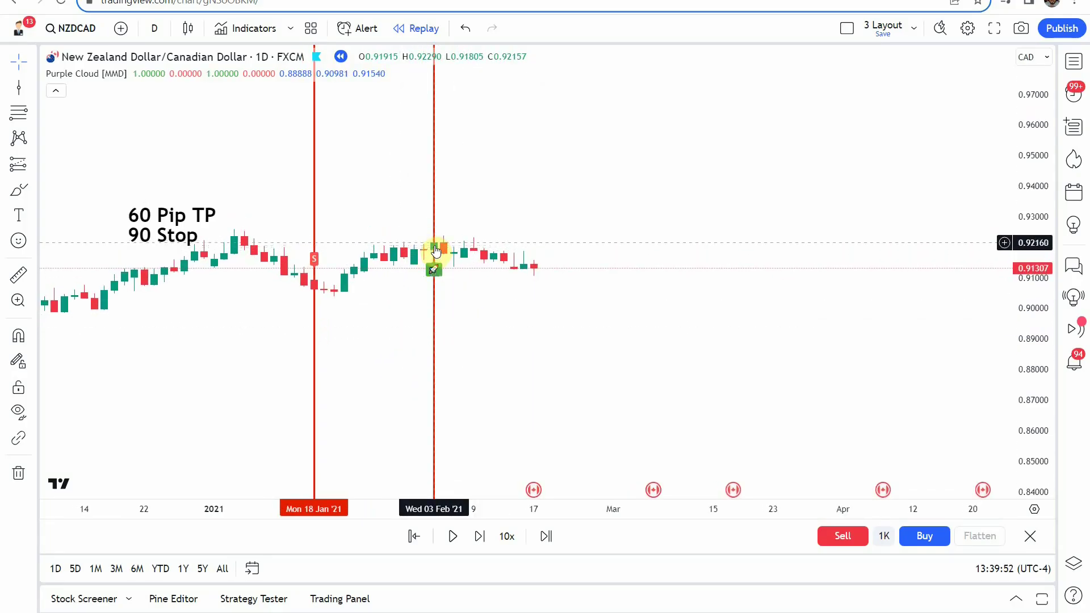
# - Measure the price distance from the close of the 3 February 2021 strong buy signal bar down to the following lows
pyautogui.click(18, 276)
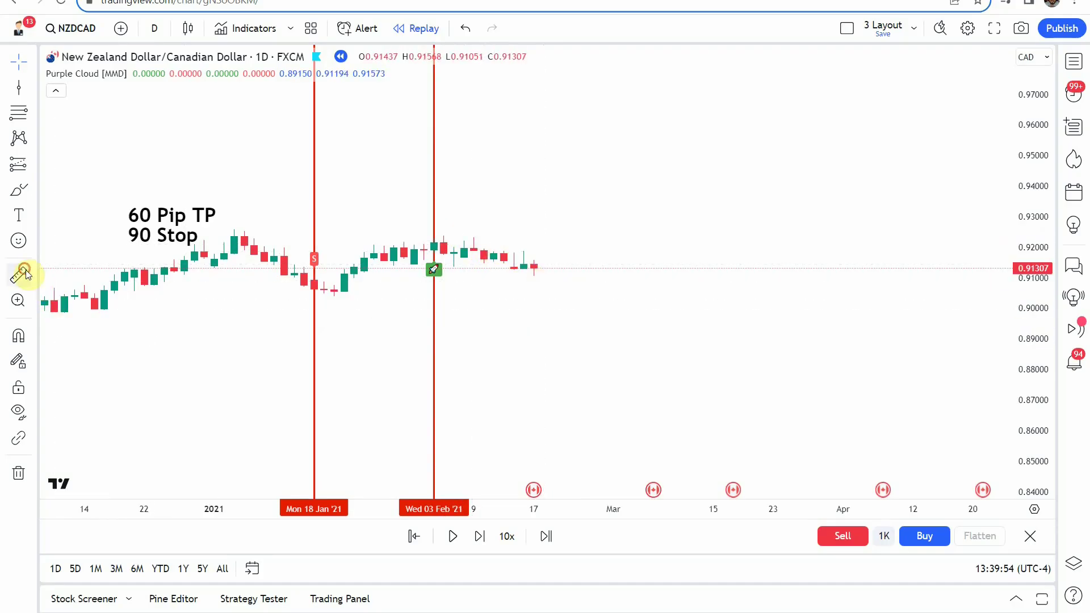
pyautogui.click(404, 243)
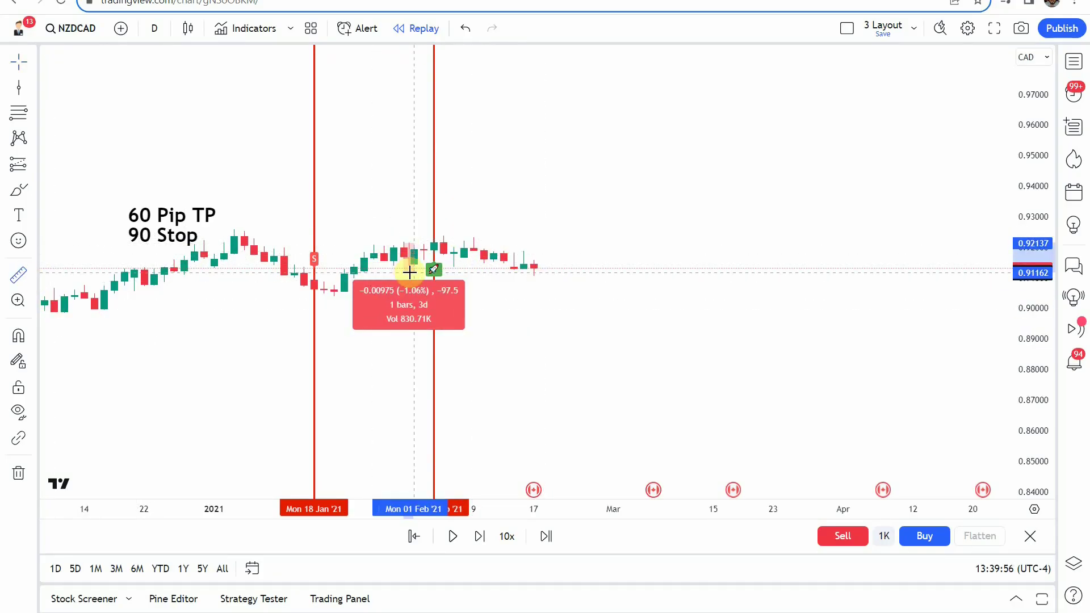
pyautogui.click(548, 329)
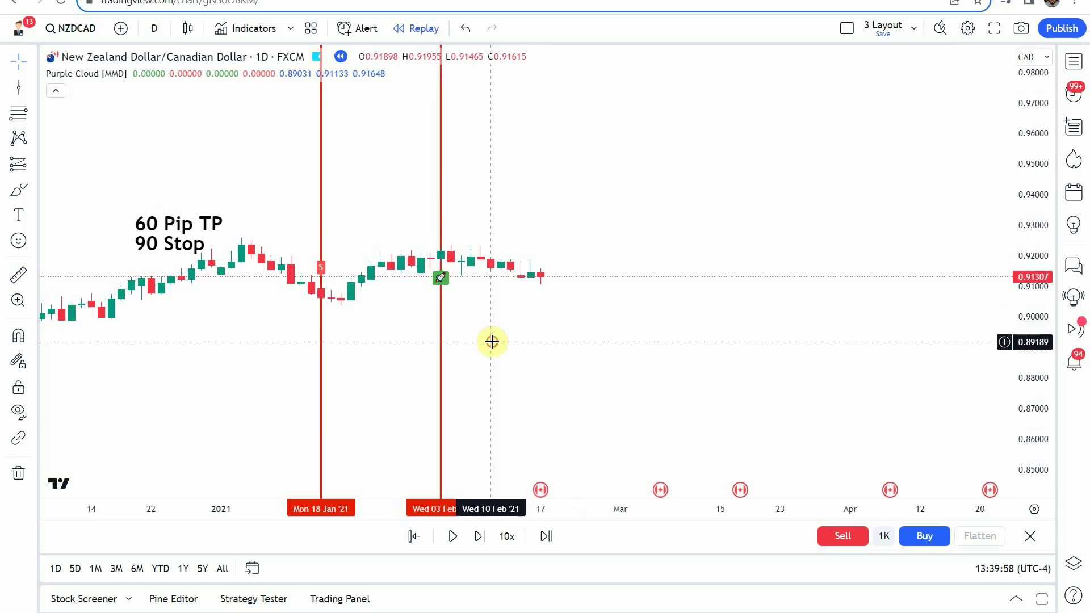
pyautogui.moveTo(482, 334)
pyautogui.mouseDown()
pyautogui.moveTo(498, 332)
pyautogui.moveTo(489, 335)
pyautogui.mouseUp()
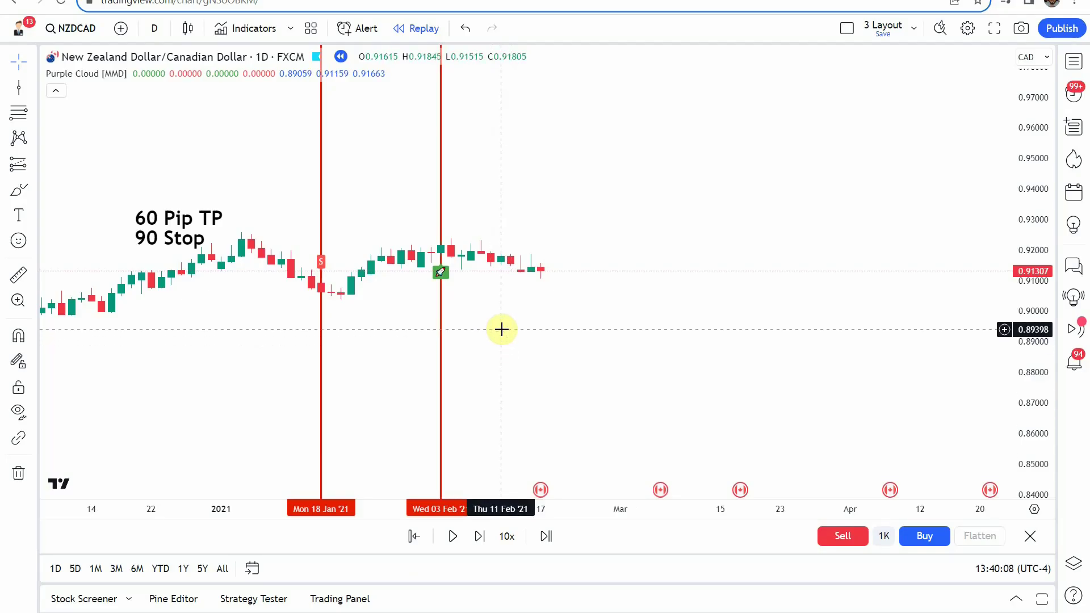
# - Advance the replay to August 2021, marking the 30 July sell and 4 August strong buy signals with red vertical lines
pyautogui.click(453, 536)
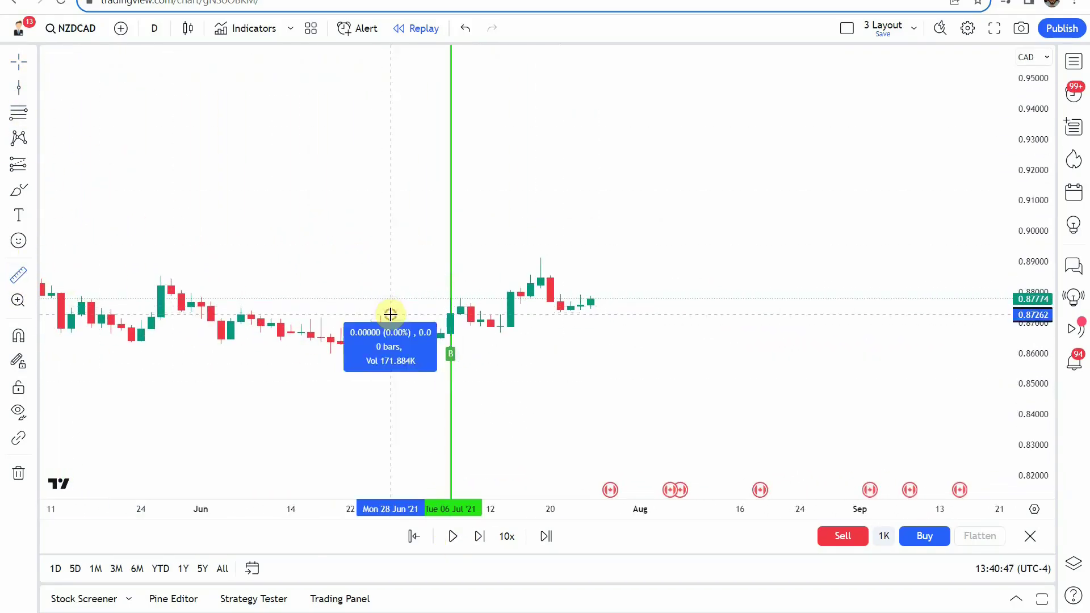
pyautogui.click(453, 536)
pyautogui.click(19, 87)
pyautogui.click(470, 334)
pyautogui.click(603, 66)
pyautogui.moveTo(568, 387); pyautogui.dragTo(515, 361)
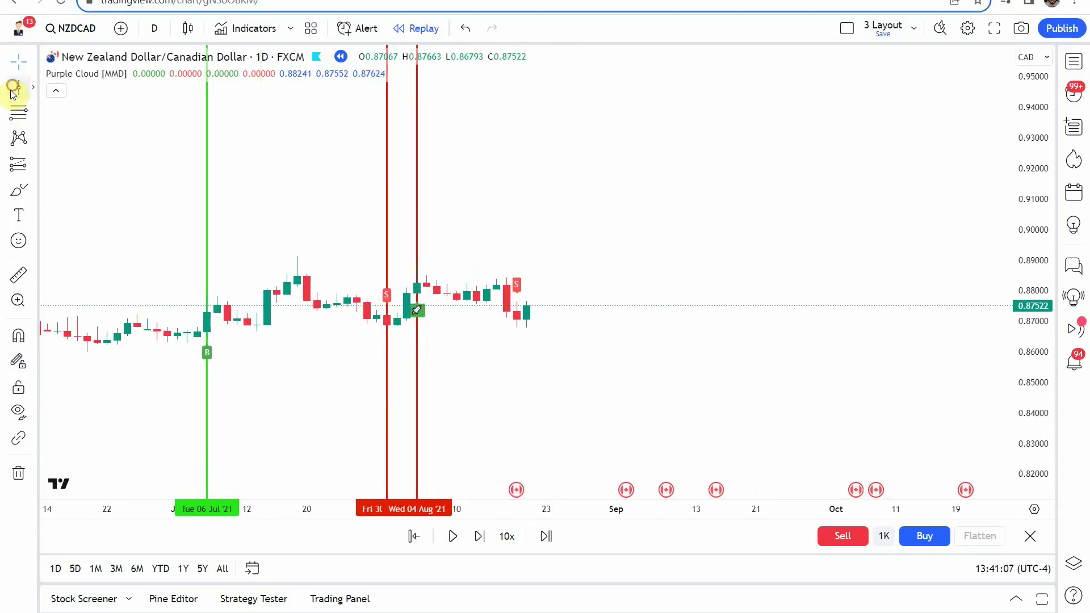
# - Mark the mid-August 2021 sell signal with a vertical line and step the replay forward
pyautogui.click(18, 87)
pyautogui.click(517, 318)
pyautogui.click(480, 536)
pyautogui.click(452, 296)
# - Advance the replay past the late September 2021 sell signal and mark it with a vertical line
pyautogui.click(453, 536)
pyautogui.click(19, 88)
pyautogui.click(443, 267)
# - Advance the replay through October 2021 and mark the 20 October strong buy signal with a red vertical line
pyautogui.click(453, 536)
pyautogui.click(19, 88)
pyautogui.click(453, 273)
pyautogui.click(452, 537)
pyautogui.click(602, 66)
pyautogui.click(619, 249)
# - Mark the sell signal of 16 November 2021 with a red vertical line
pyautogui.click(19, 87)
pyautogui.click(532, 278)
pyautogui.moveTo(506, 299)
pyautogui.mouseDown()
pyautogui.moveTo(504, 278)
pyautogui.moveTo(457, 271)
pyautogui.mouseUp()
# - Advance the bar replay from November 2021 to early January 2022
pyautogui.click(453, 537)
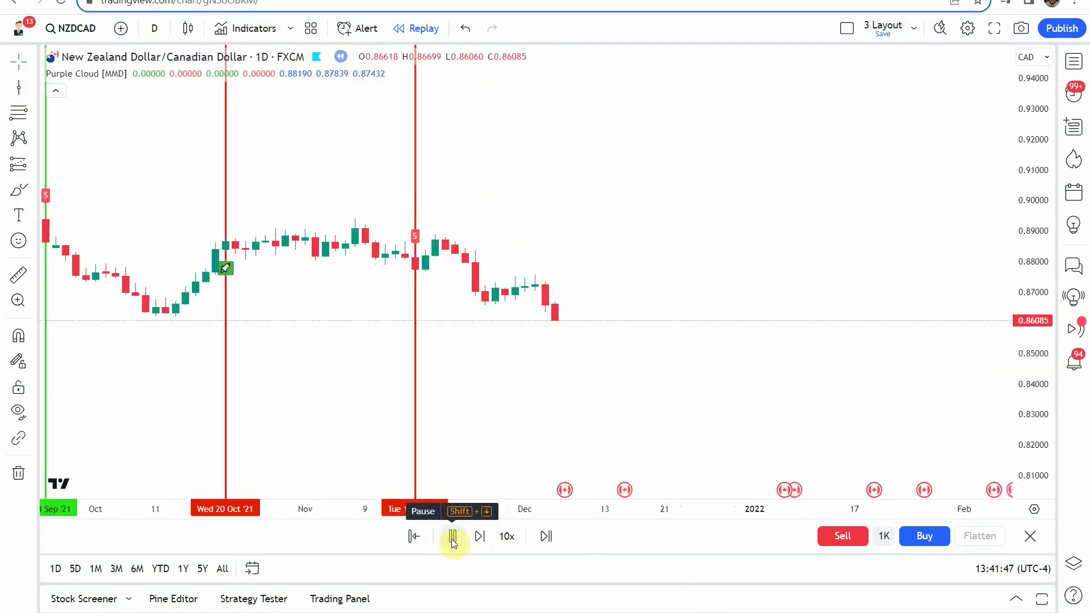
pyautogui.click(453, 537)
pyautogui.moveTo(521, 395); pyautogui.dragTo(501, 356)
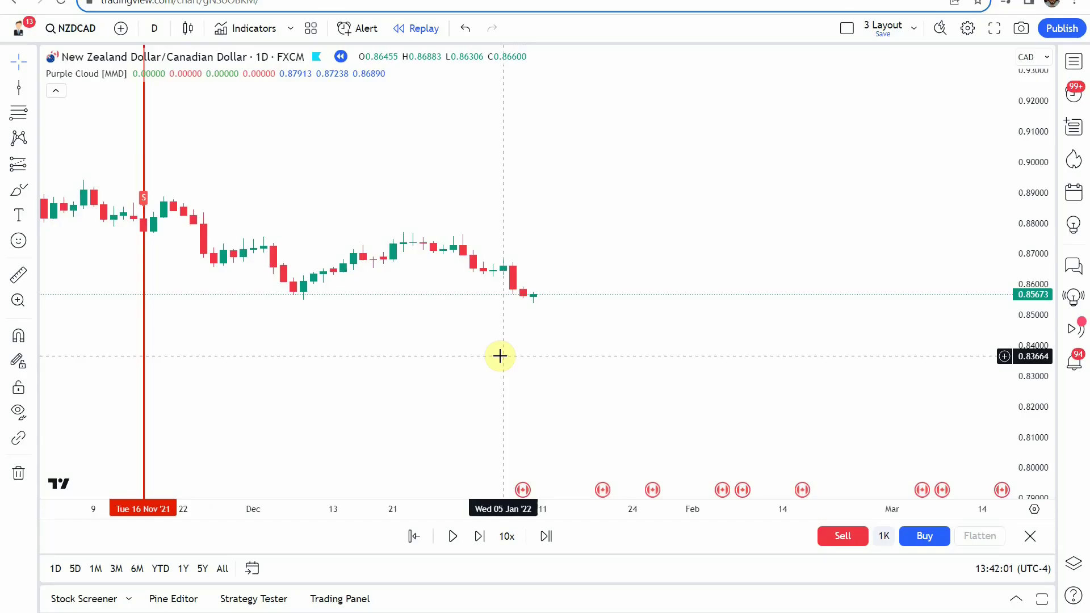